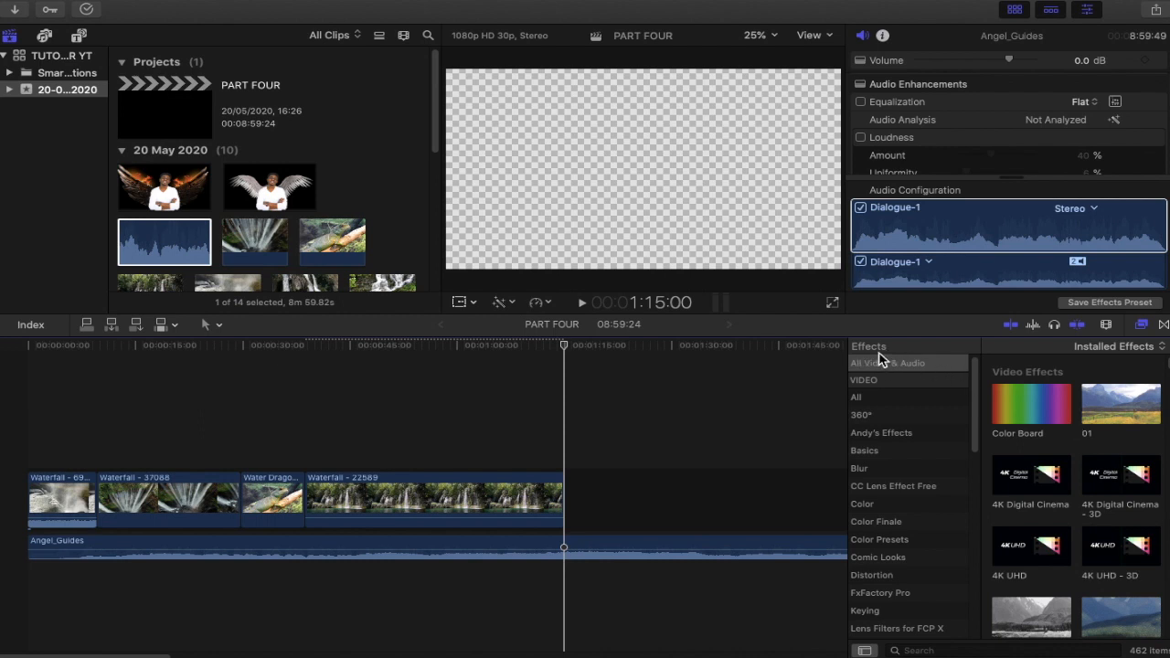
- Show the Transitions browser beside the timeline for a brief look and hide it again
{"action": "left_click", "coordinate": [1164, 325]}
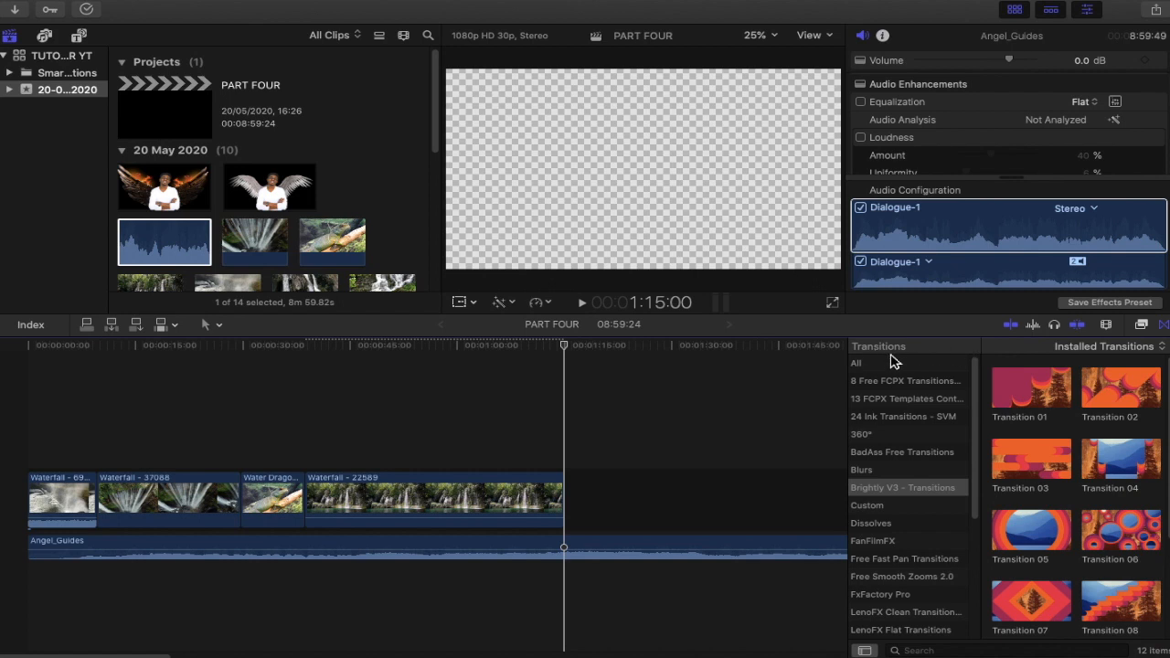
{"action": "left_click", "coordinate": [1166, 327]}
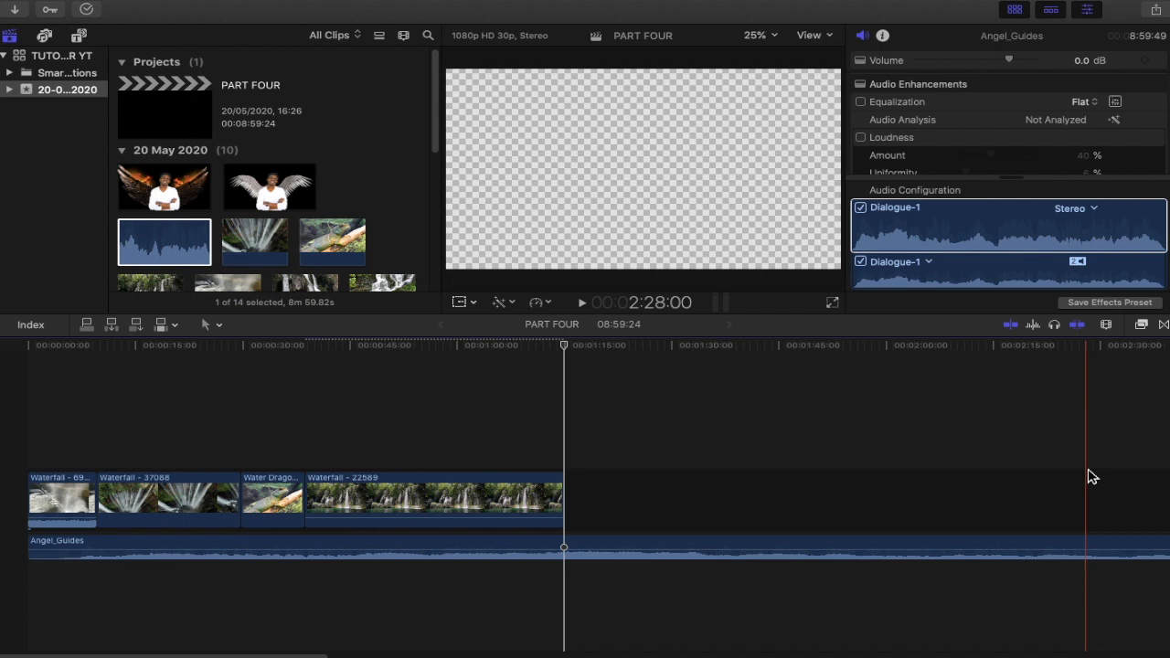
- Place the playhead at 2:23:05 and zoom the timeline out until the whole Angel_Guides audio clip fits
{"action": "left_click", "coordinate": [1051, 407]}
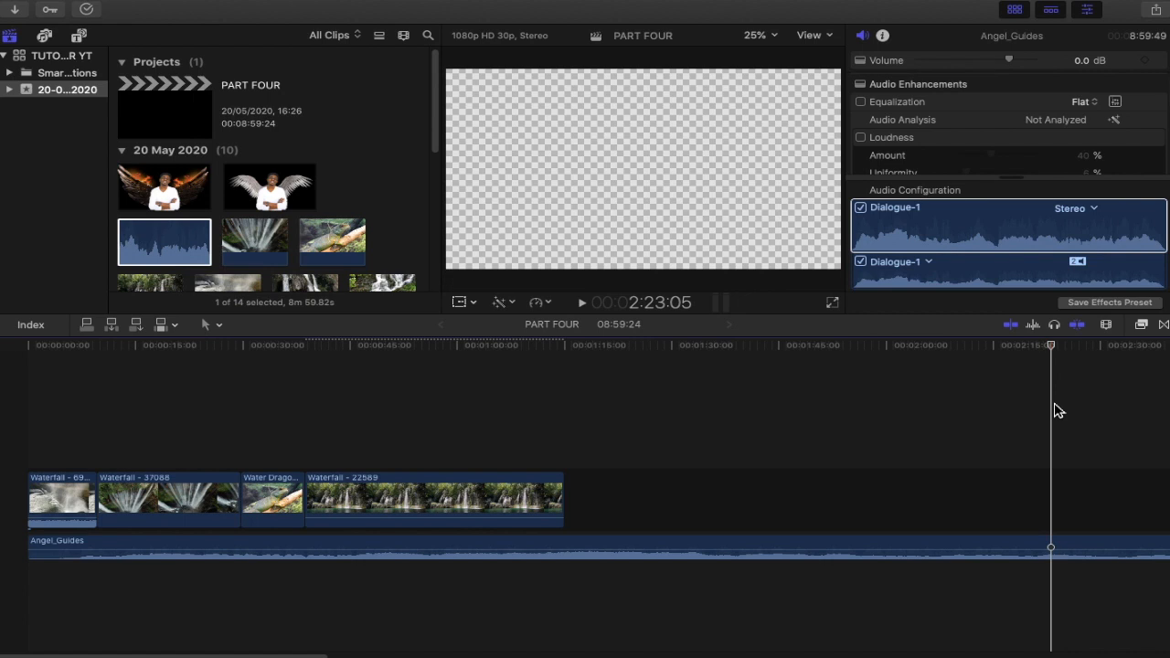
{"action": "key", "text": "super+minus"}
{"action": "key", "text": "super+minus"}
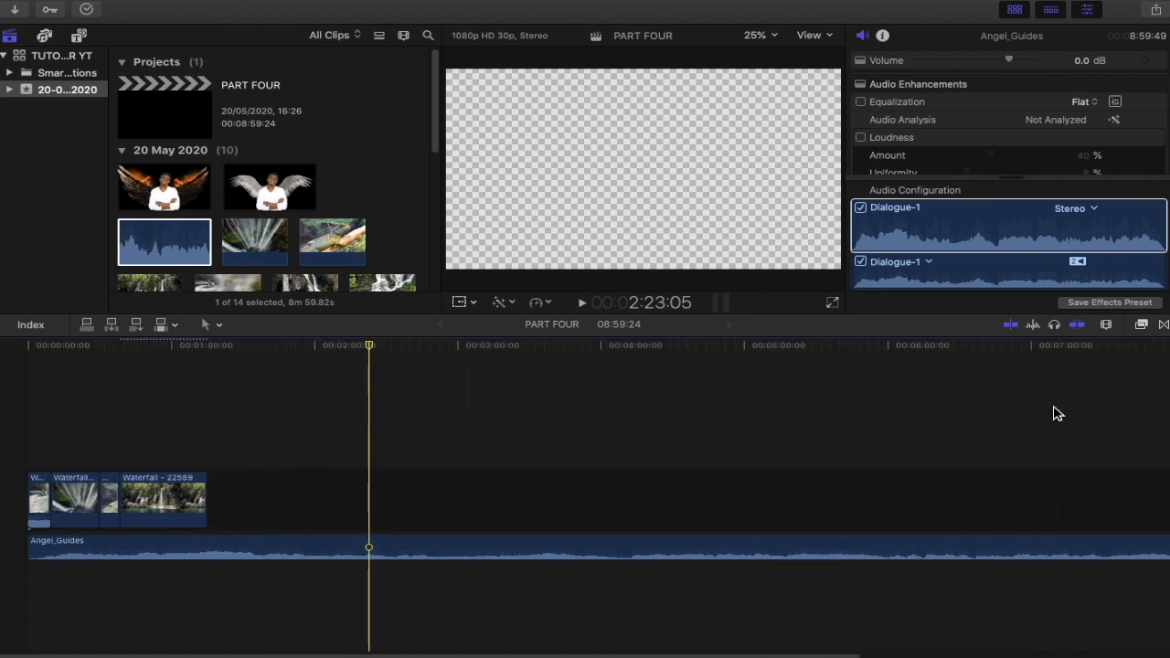
{"action": "key", "text": "super+minus"}
{"action": "key", "text": "super+minus"}
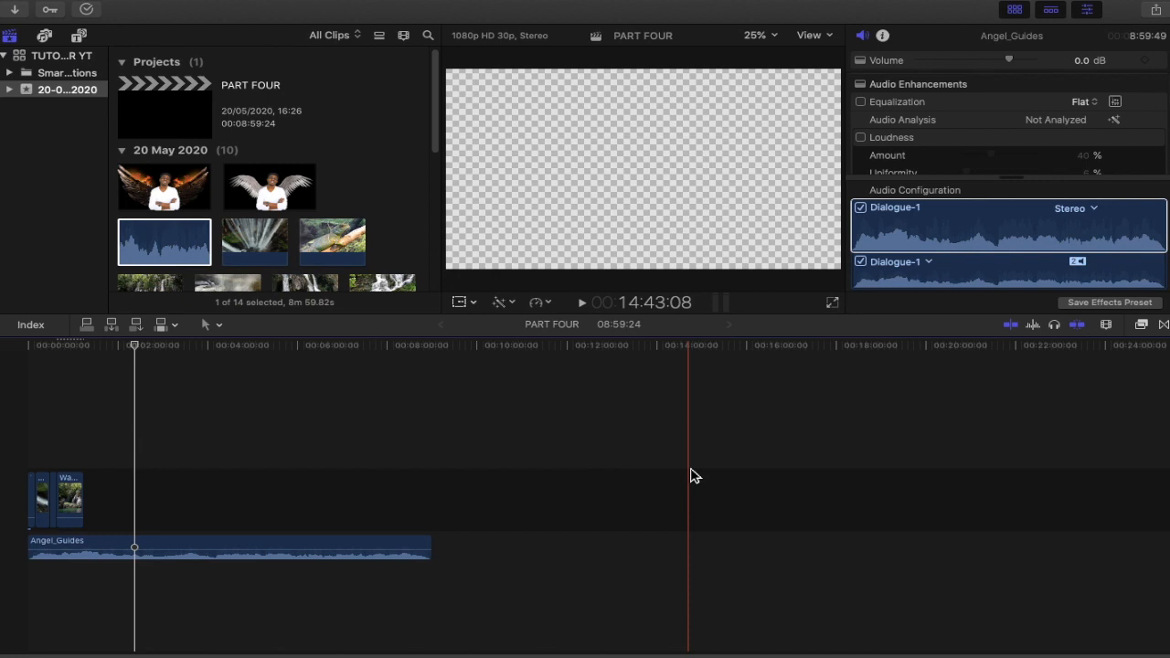
- Examine the timeline at close magnification, return to the Angel_Guides clip and zoom out to view the whole project
{"action": "scroll", "coordinate": [692, 475], "scroll_direction": "up", "scroll_amount": 10}
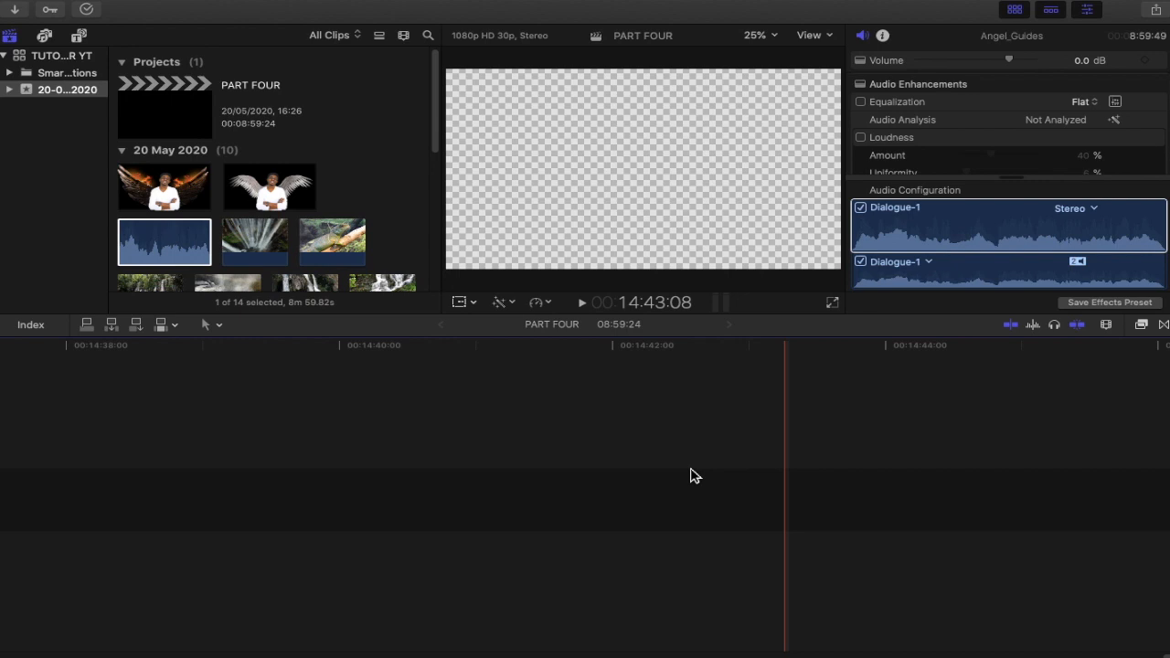
{"action": "scroll", "coordinate": [693, 474], "scroll_direction": "left", "scroll_amount": 20}
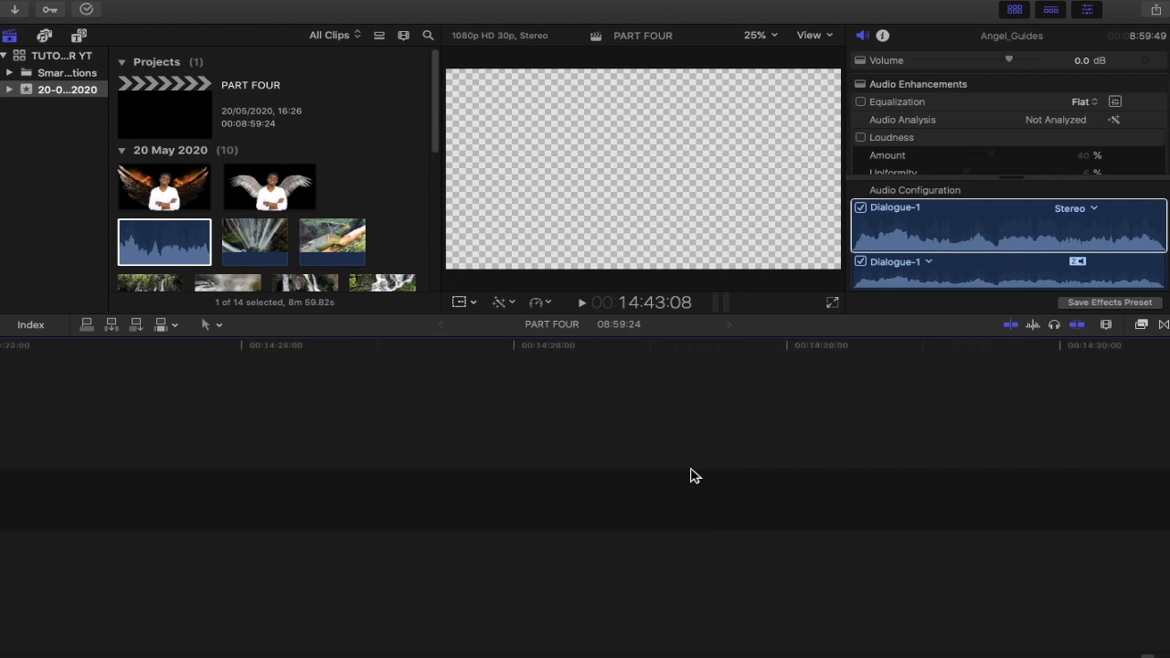
{"action": "scroll", "coordinate": [692, 475], "scroll_direction": "left", "scroll_amount": 20}
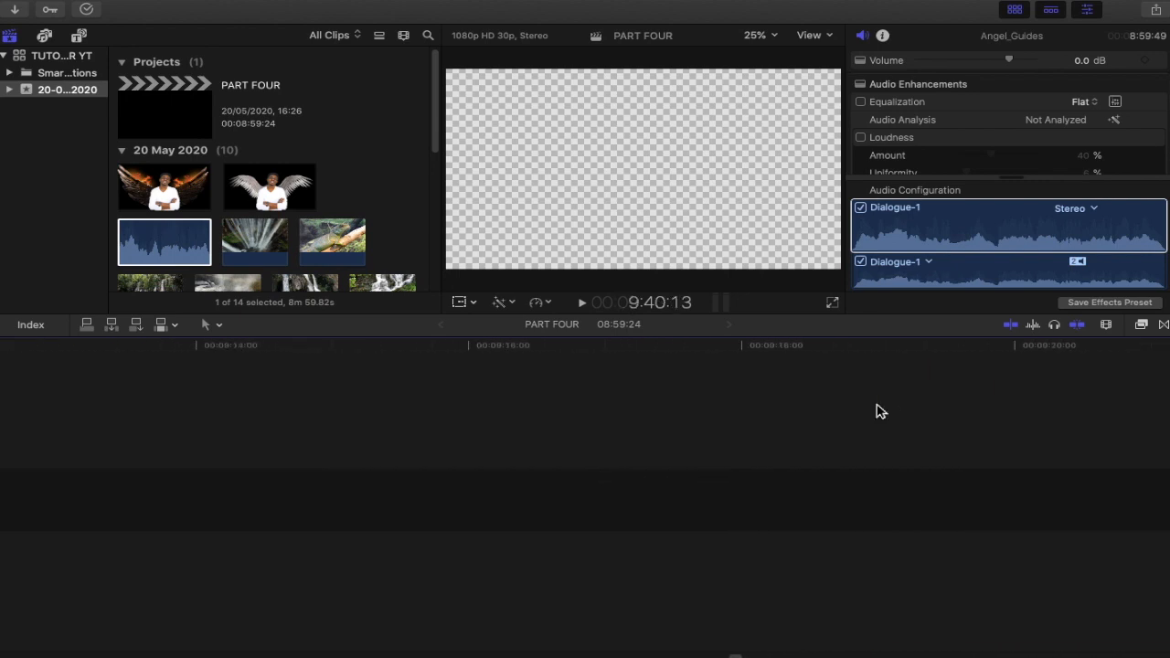
{"action": "scroll", "coordinate": [875, 412], "scroll_direction": "left", "scroll_amount": 5}
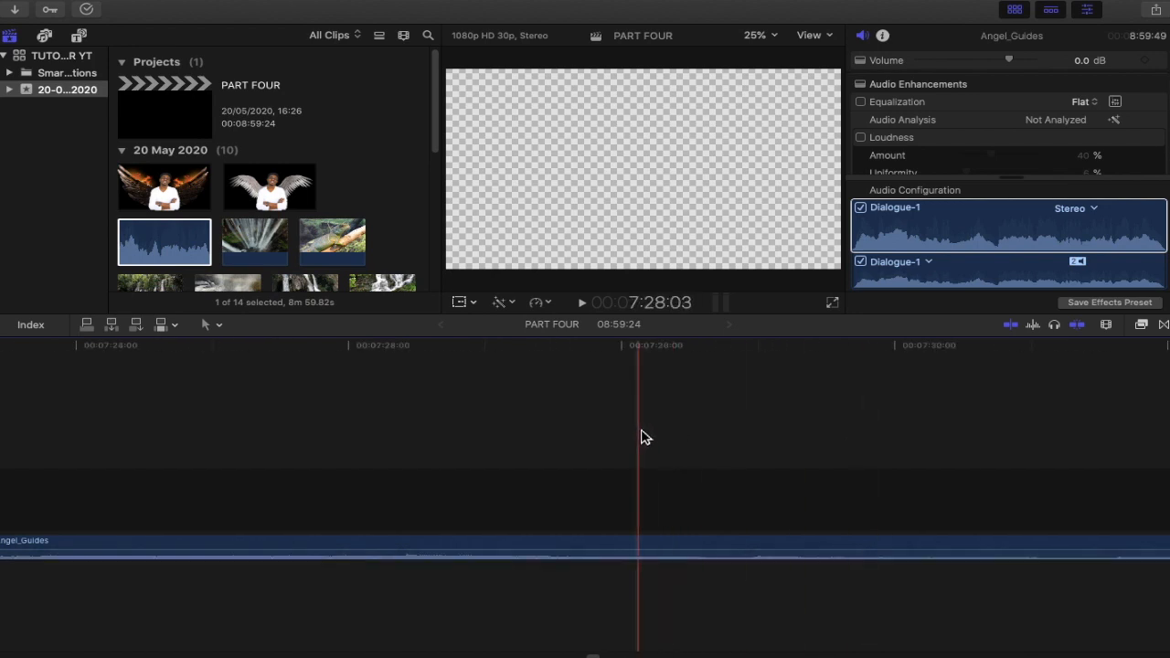
{"action": "key", "text": "super+minus"}
{"action": "key", "text": "super+minus"}
{"action": "key", "text": "super+minus"}
{"action": "key", "text": "super+minus"}
{"action": "key", "text": "super+minus"}
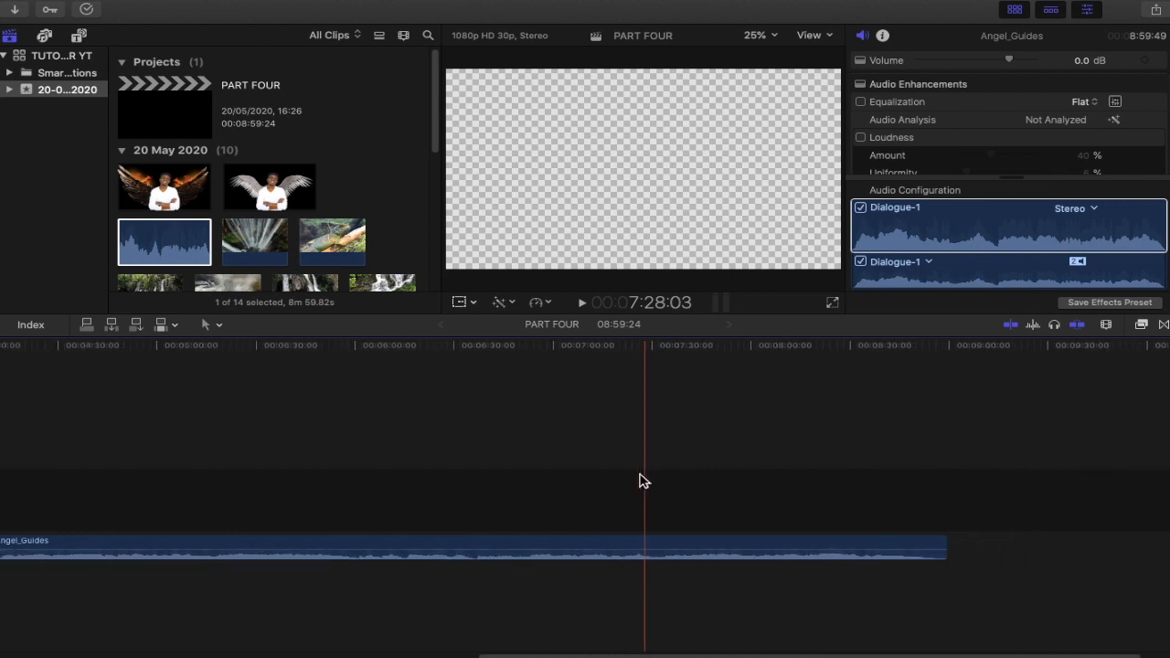
{"action": "key", "text": "super+minus"}
{"action": "key", "text": "super+minus"}
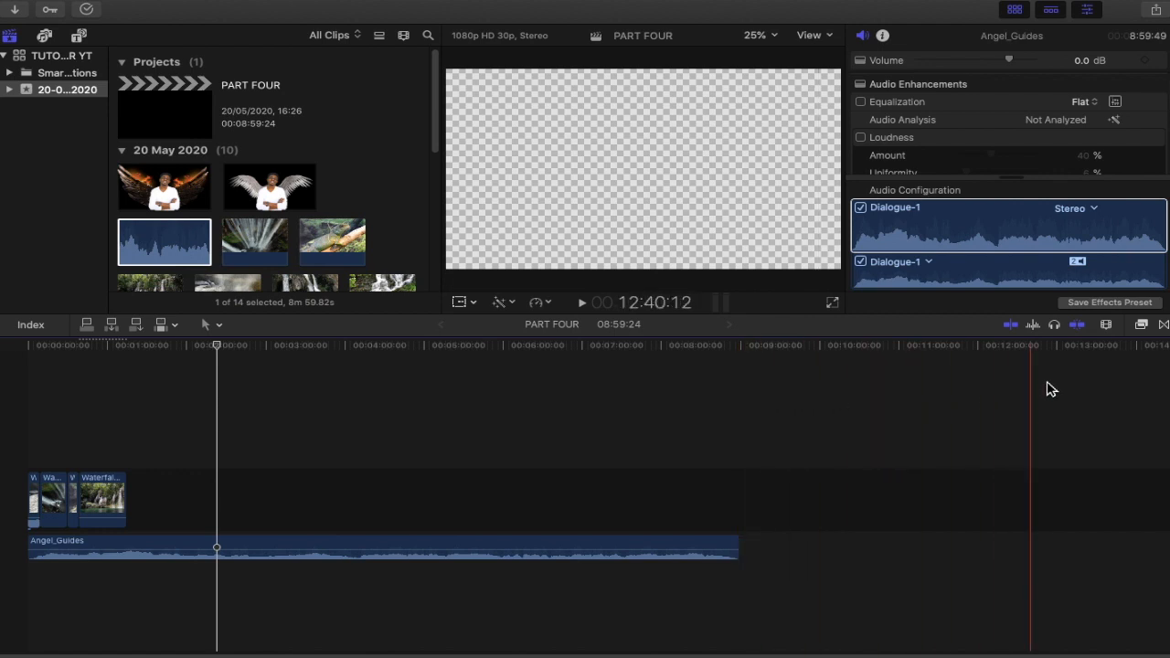
- Compare all six timeline clip appearance styles, from waveform only to names only, and finish on the large filmstrip with small waveform
{"action": "left_click", "coordinate": [1107, 326]}
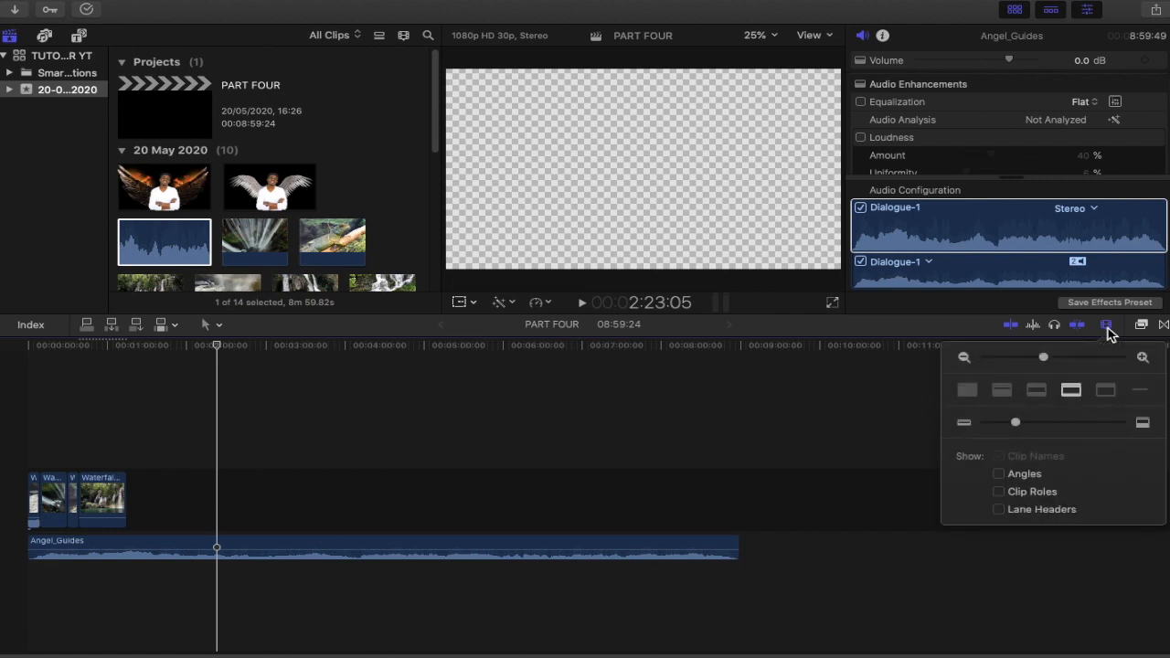
{"action": "left_click", "coordinate": [967, 391]}
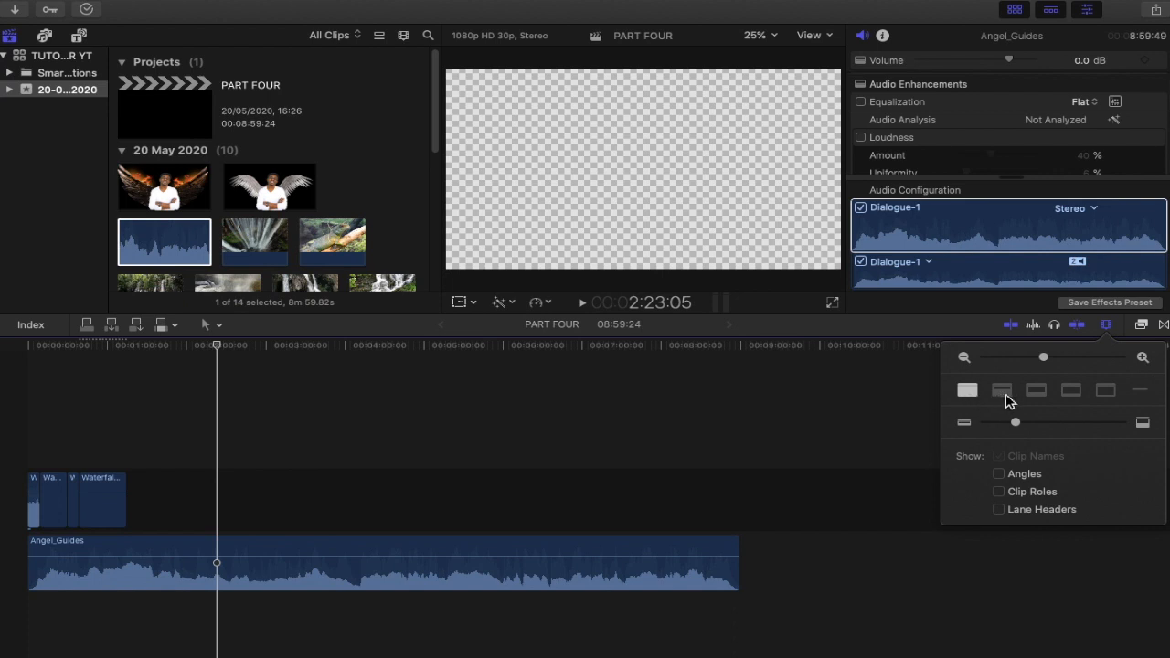
{"action": "left_click", "coordinate": [1002, 391]}
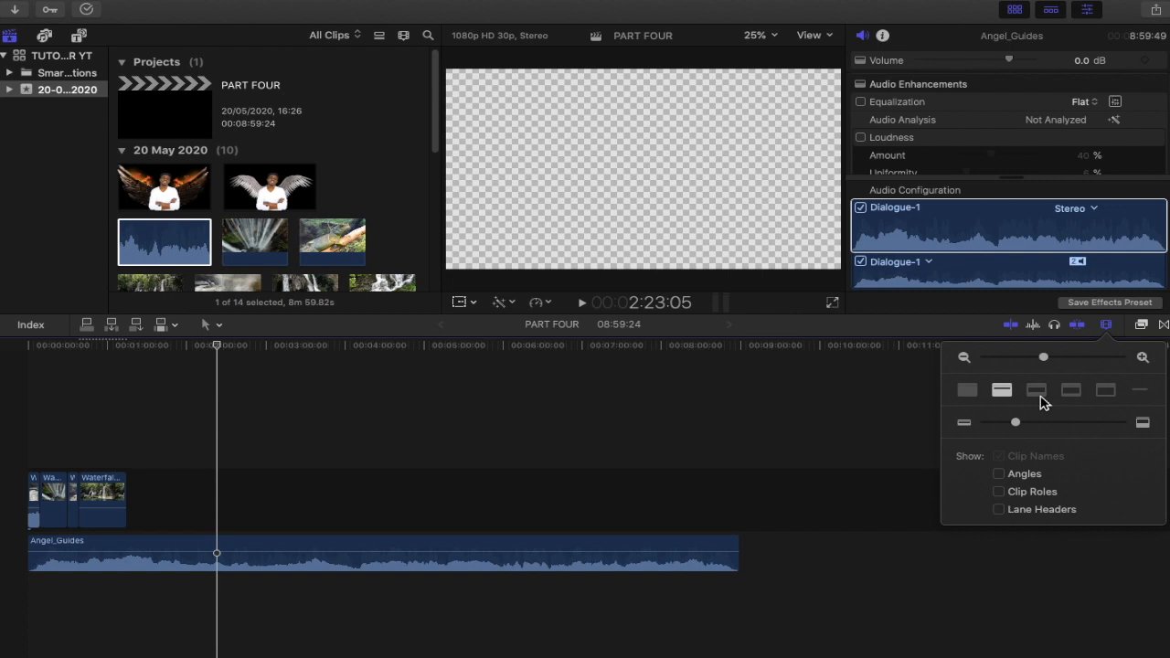
{"action": "left_click", "coordinate": [1037, 392]}
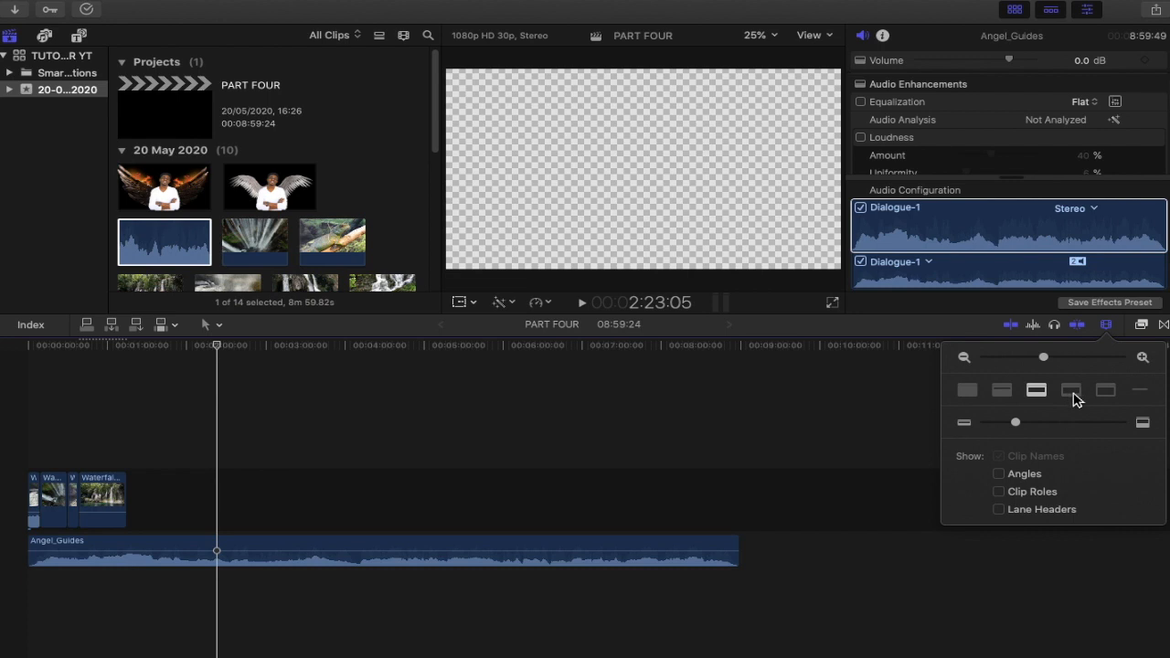
{"action": "left_click", "coordinate": [1074, 393]}
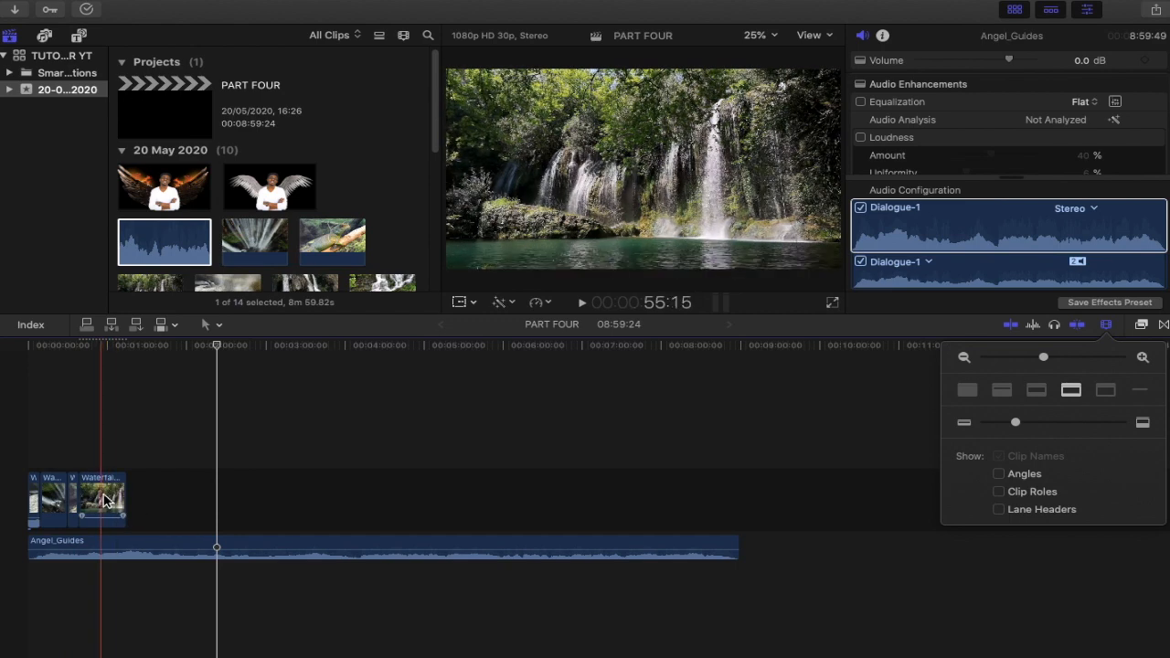
{"action": "left_click", "coordinate": [1105, 390]}
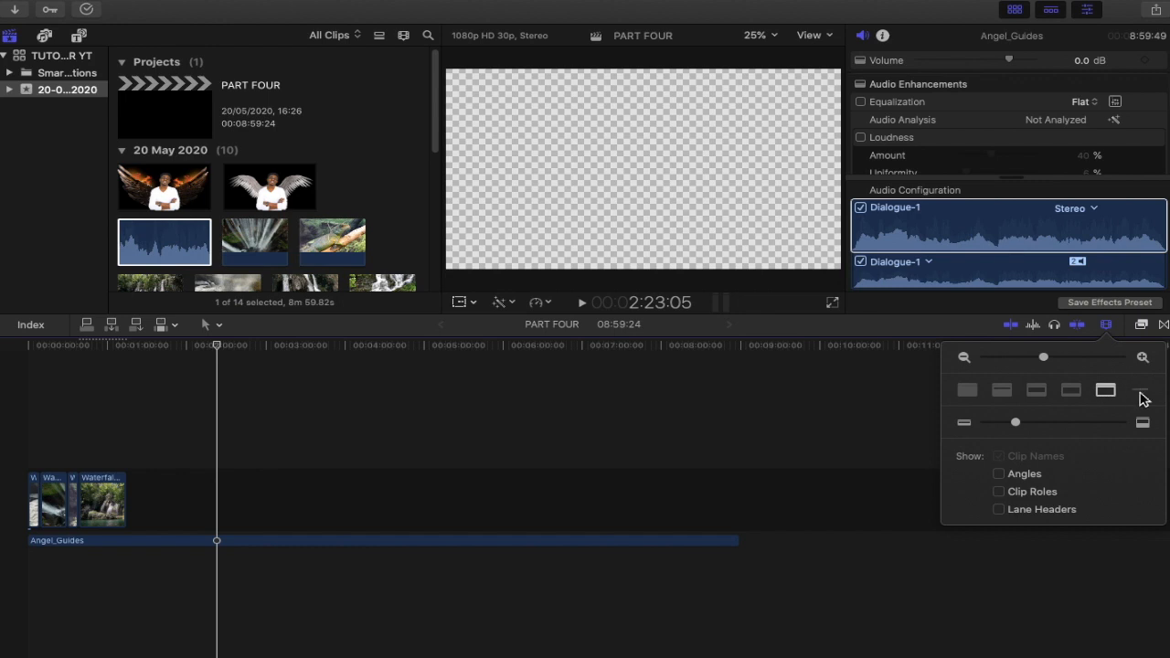
{"action": "left_click", "coordinate": [1141, 393]}
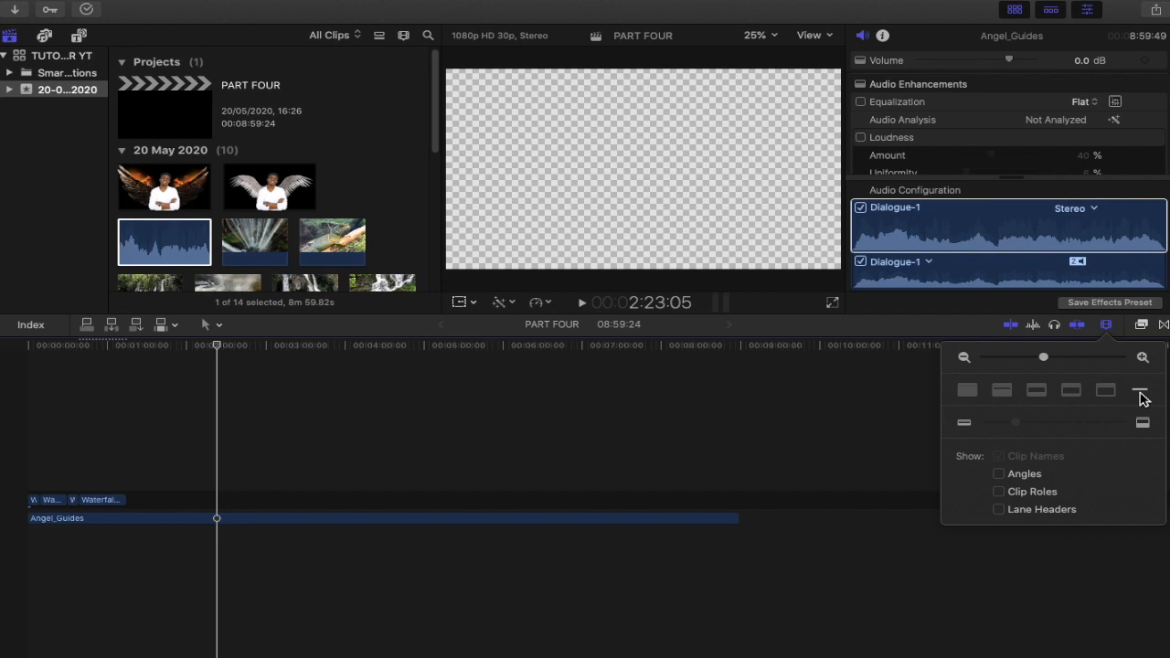
{"action": "left_click", "coordinate": [1079, 394]}
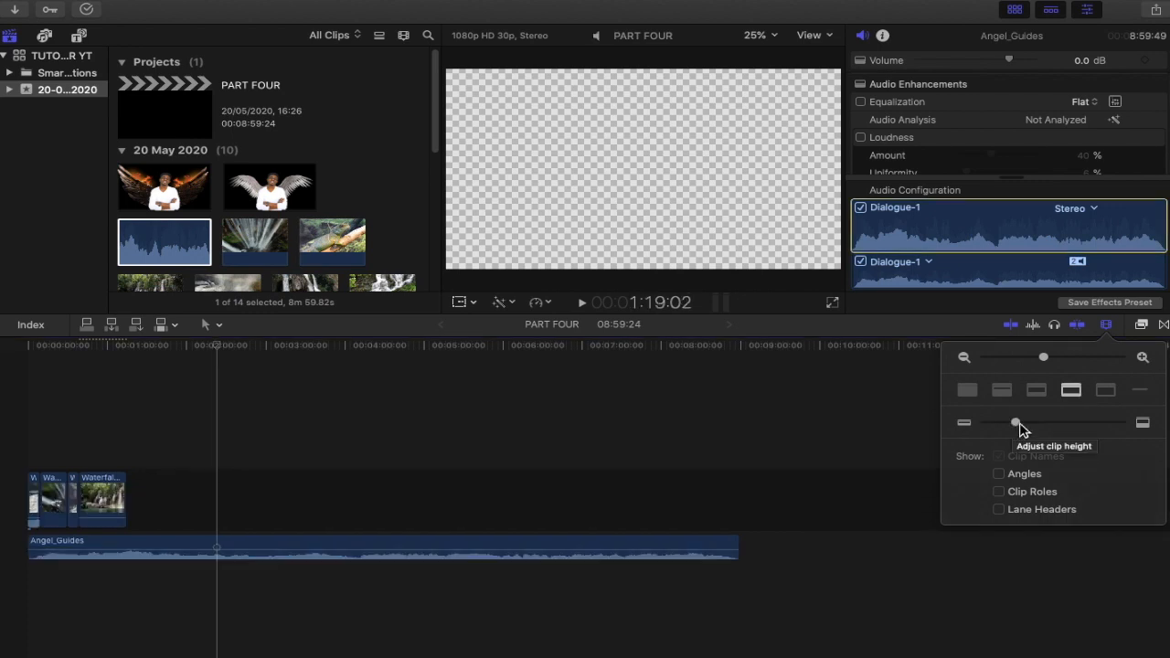
- Increase the timeline's clip height slightly and raise its zoom level a little in the clip appearance settings
{"action": "left_click_drag", "start_coordinate": [1021, 430], "coordinate": [1056, 452]}
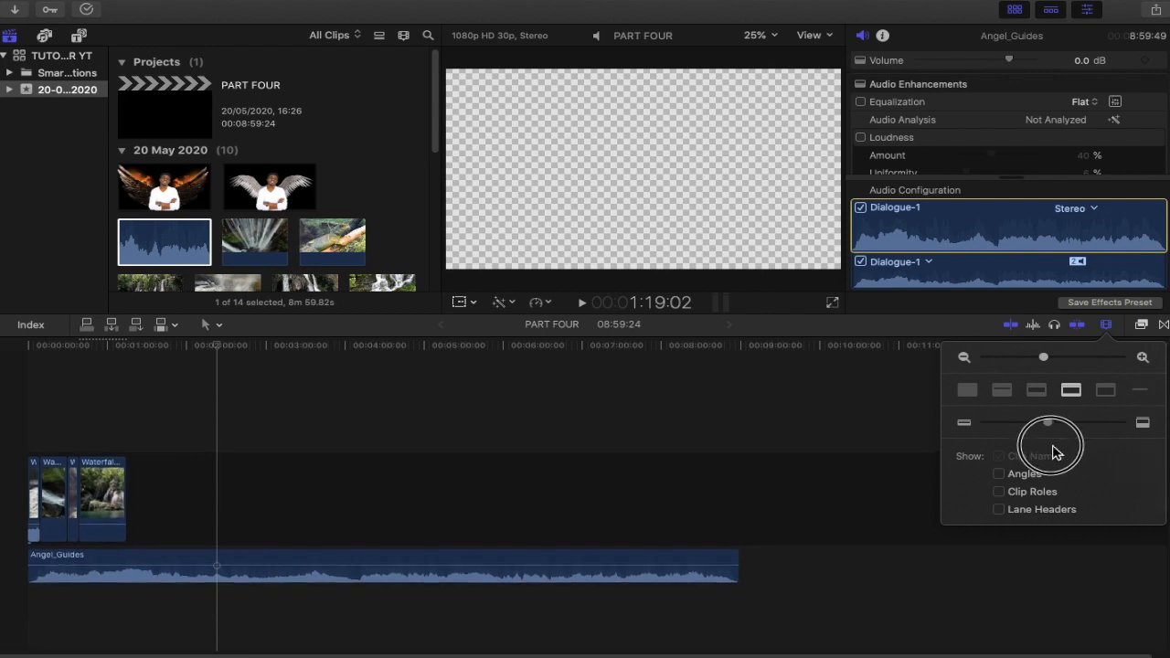
{"action": "left_click", "coordinate": [1044, 357]}
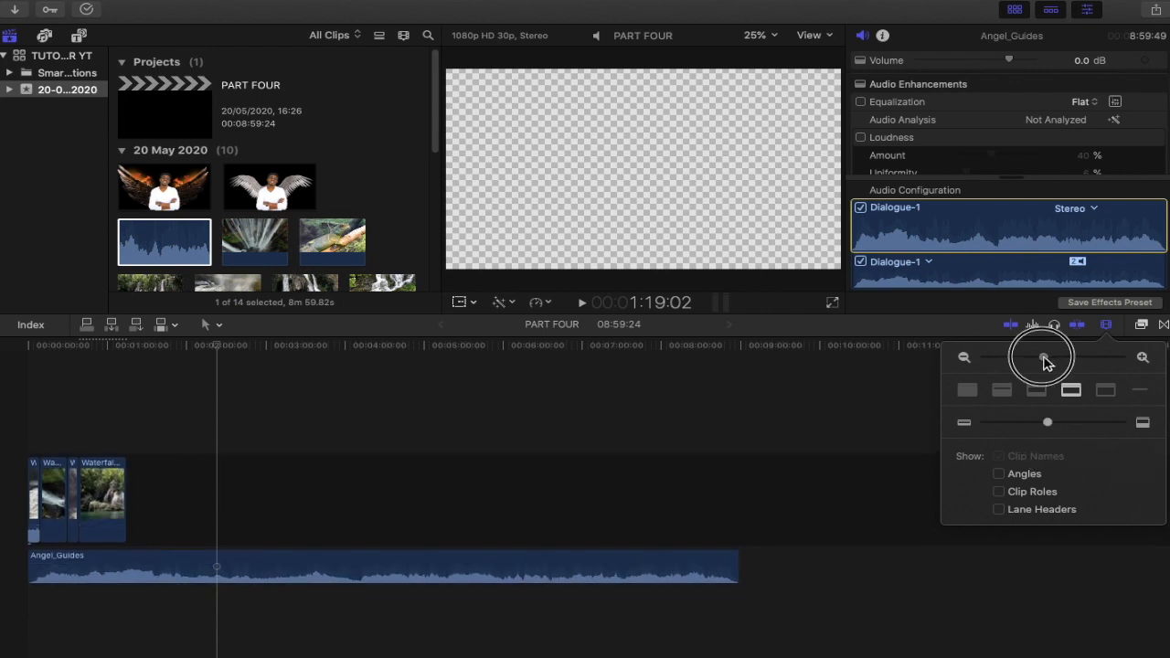
{"action": "left_click_drag", "start_coordinate": [1045, 362], "coordinate": [1057, 383]}
{"action": "scroll", "coordinate": [747, 430], "scroll_direction": "left", "scroll_amount": 2}
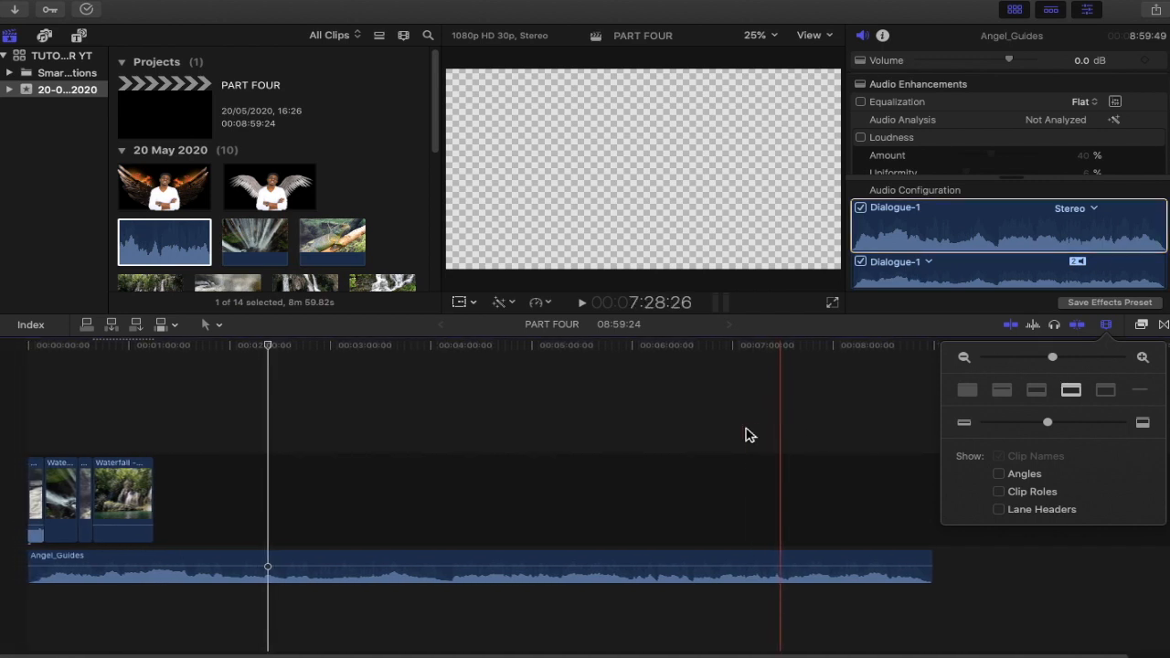